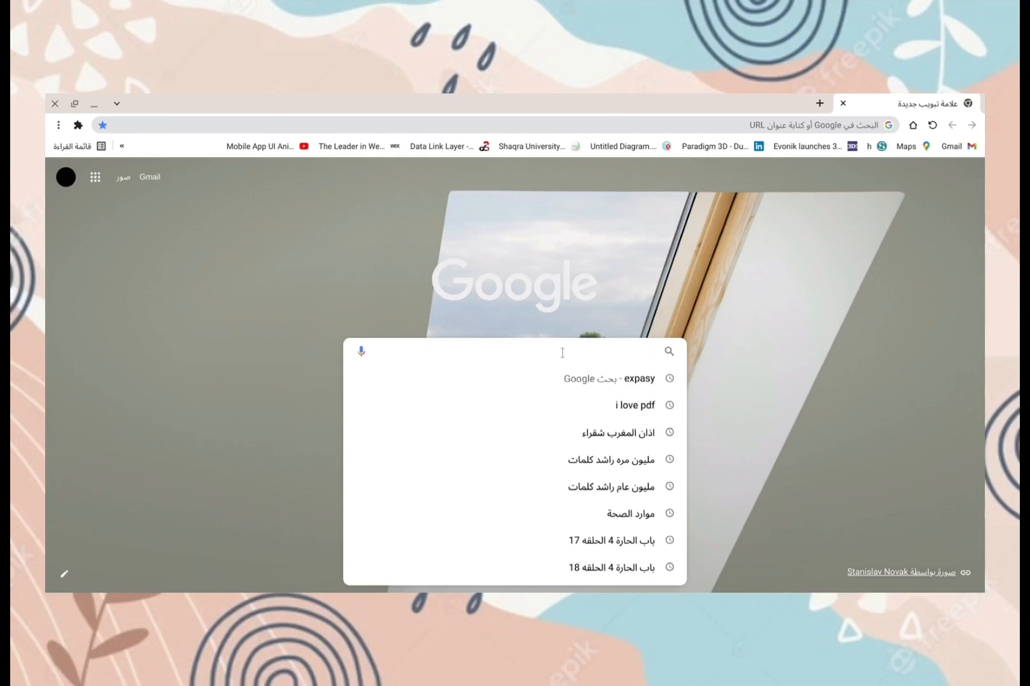
# Step: Search Google for expasy and open the Expasy: SIB Swiss Institute of Bioinformatics website
pyautogui.write('expa')
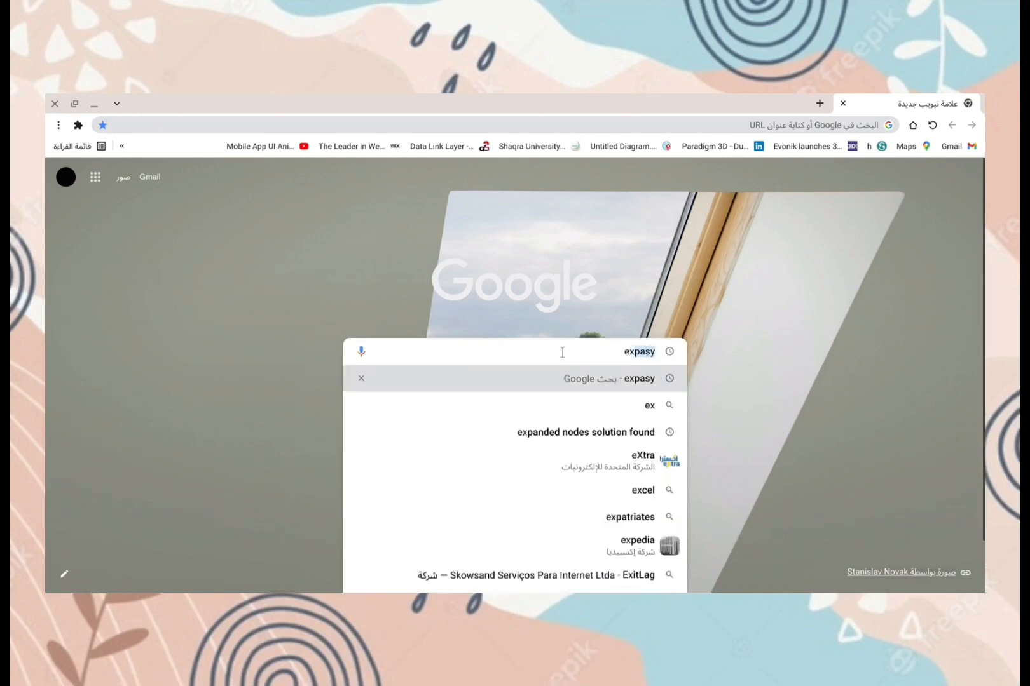
pyautogui.write('sy')
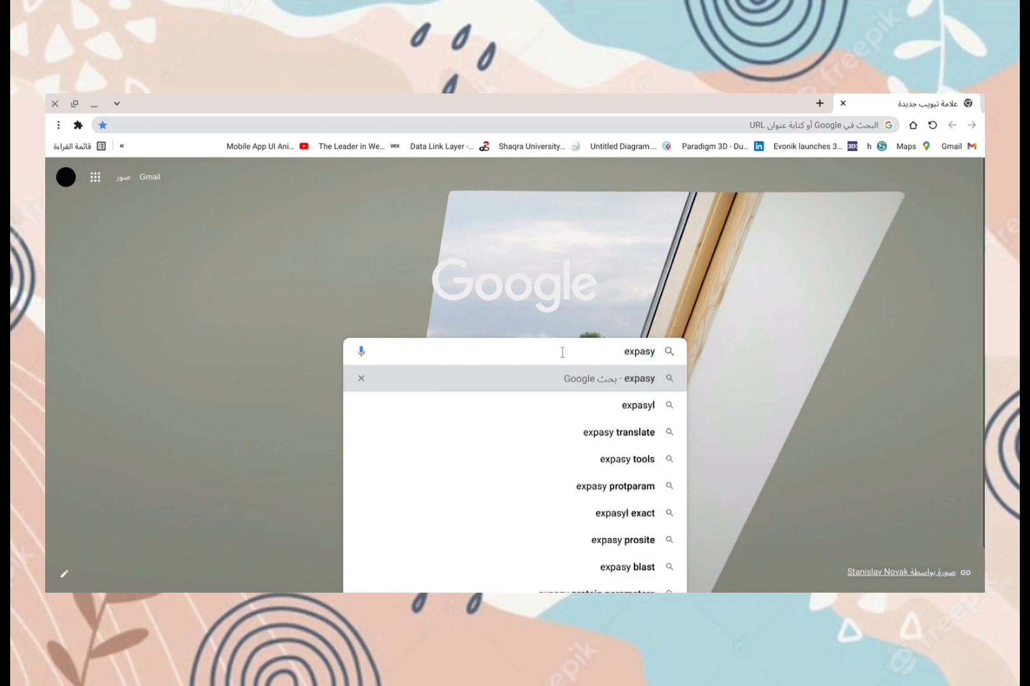
pyautogui.press('Return')
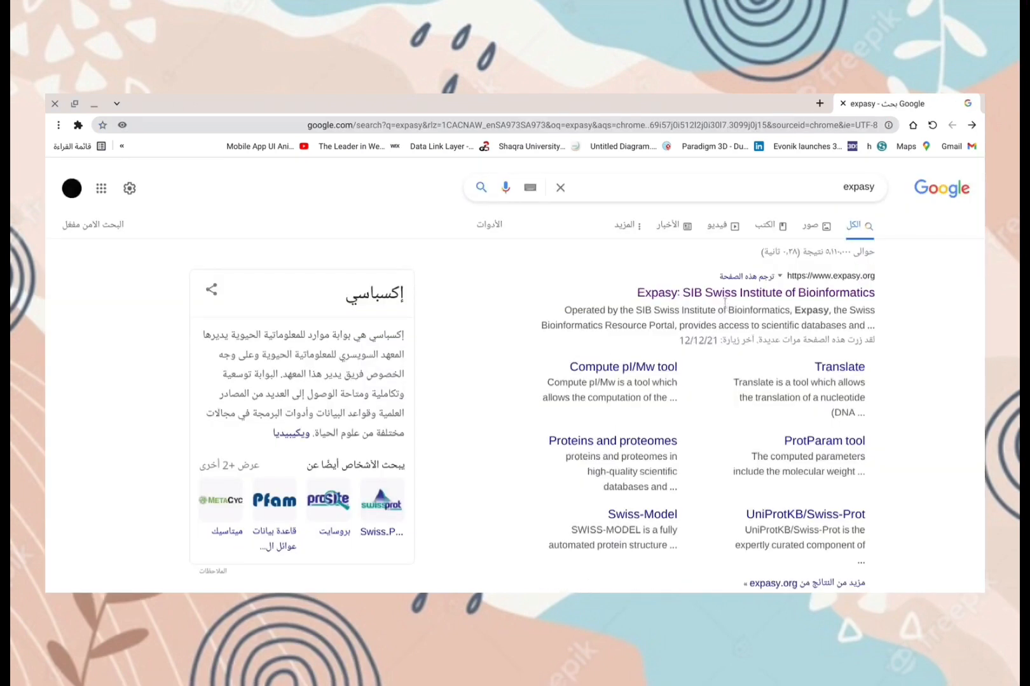
pyautogui.click(723, 298)
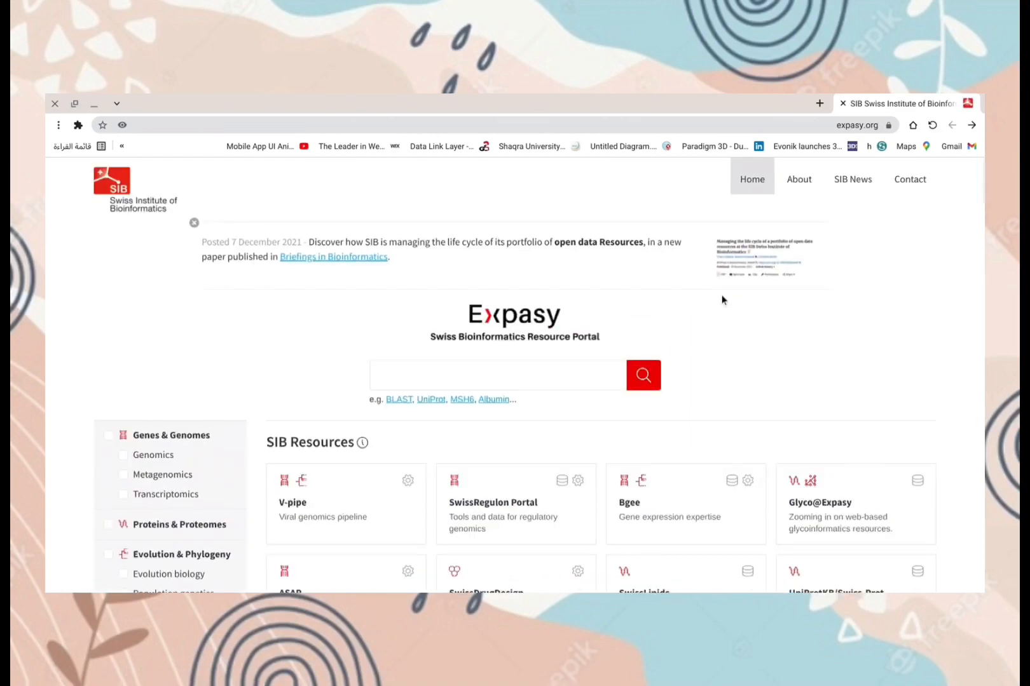
# Step: Search the Expasy portal for insulin
pyautogui.click(599, 371)
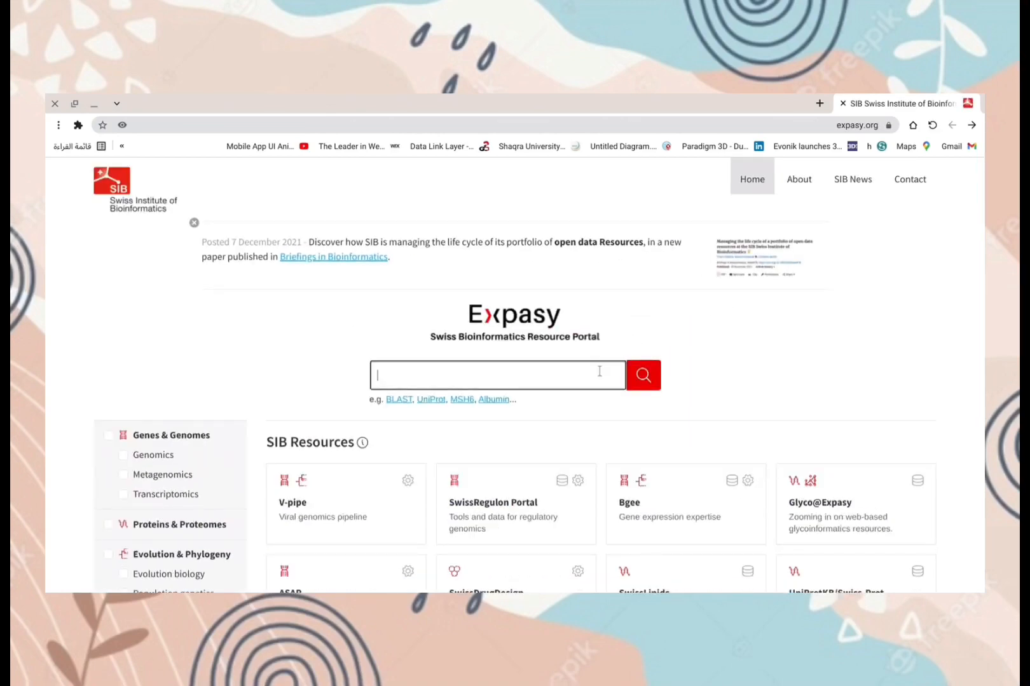
pyautogui.write('insulin')
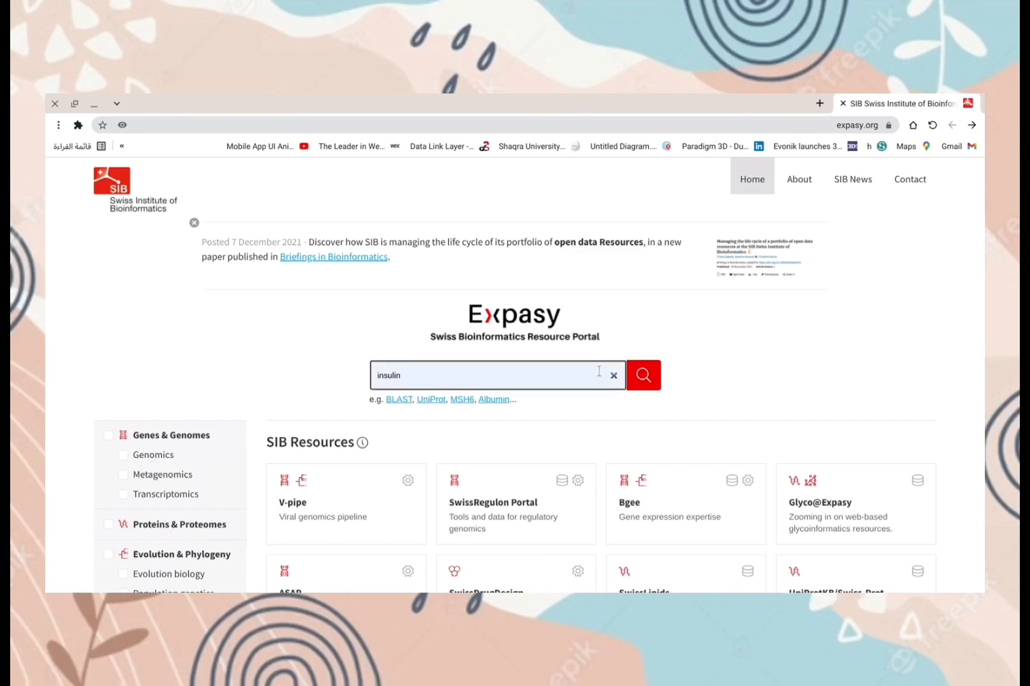
pyautogui.click(641, 378)
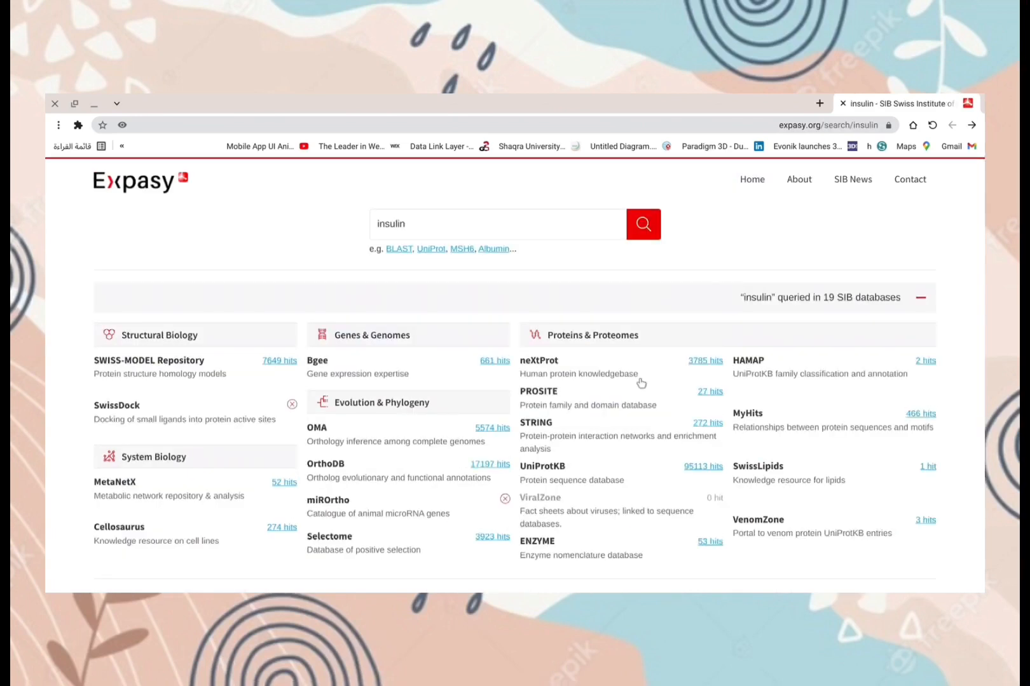
# Step: Open the UniProtKB insulin hits and select IGF1R_HUMAN, IGF1R_RAT, IGF1R_MOUSE, IGF1R_BOVIN and INS_PIG
pyautogui.click(700, 468)
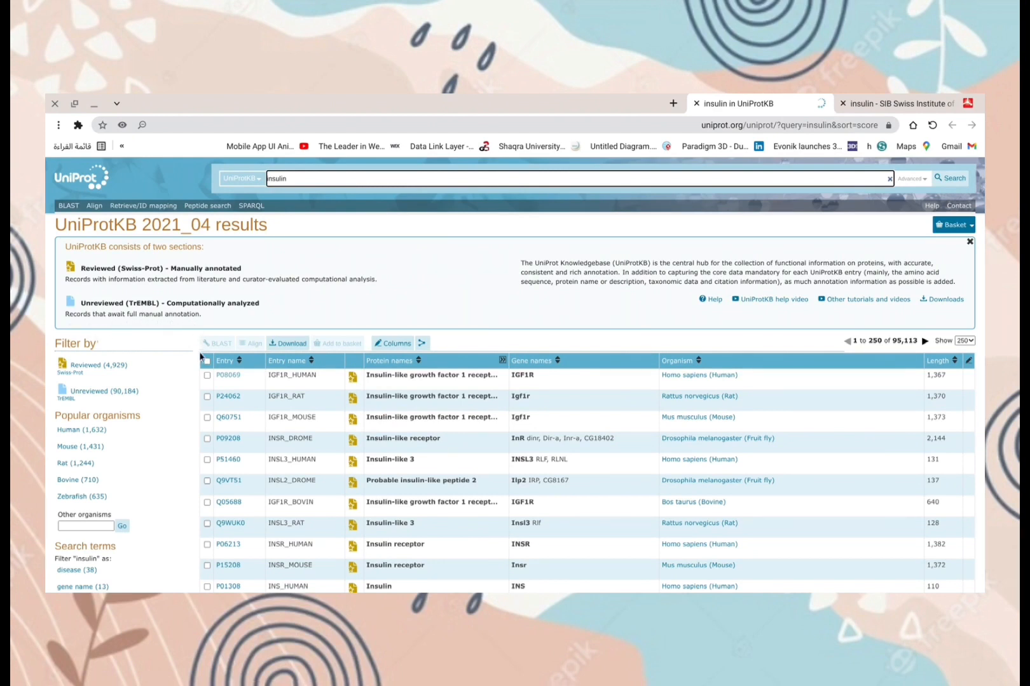
pyautogui.click(207, 375)
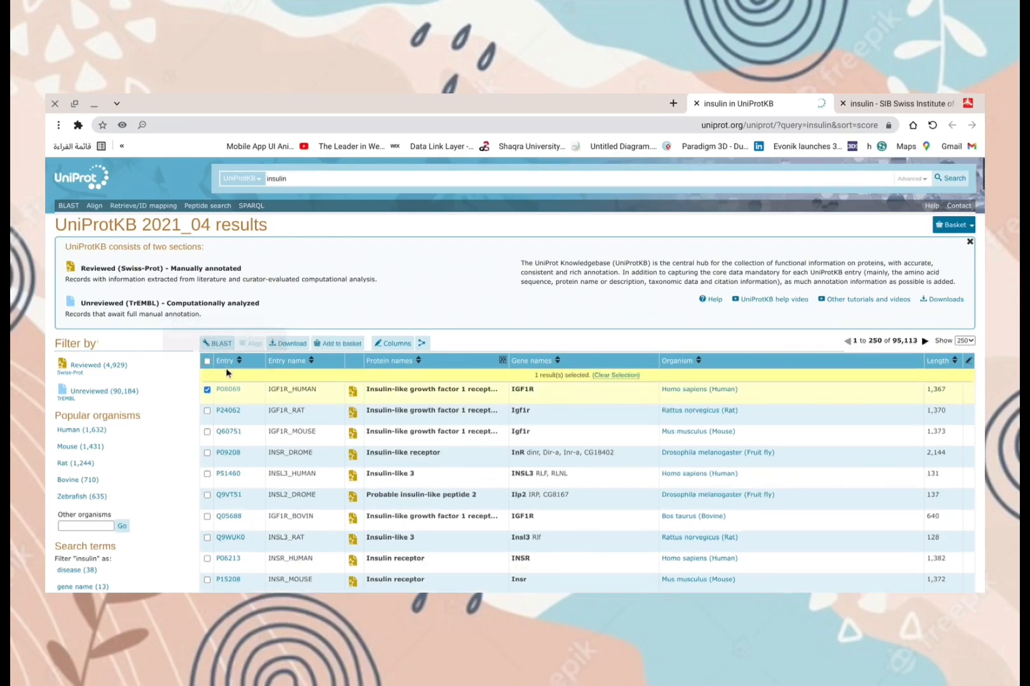
pyautogui.click(207, 412)
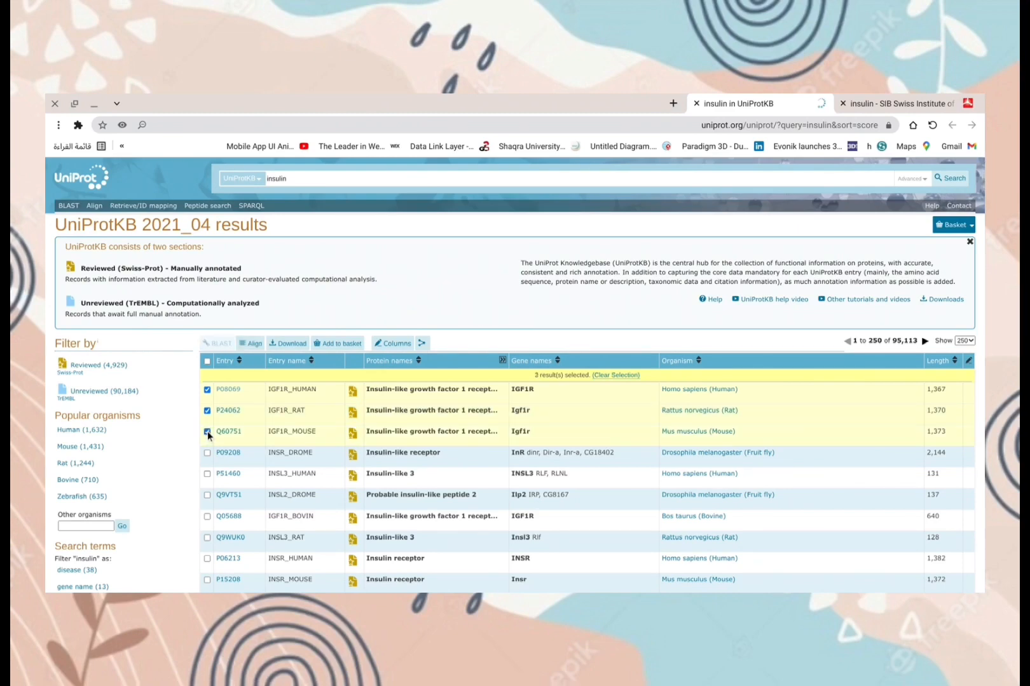
pyautogui.click(207, 517)
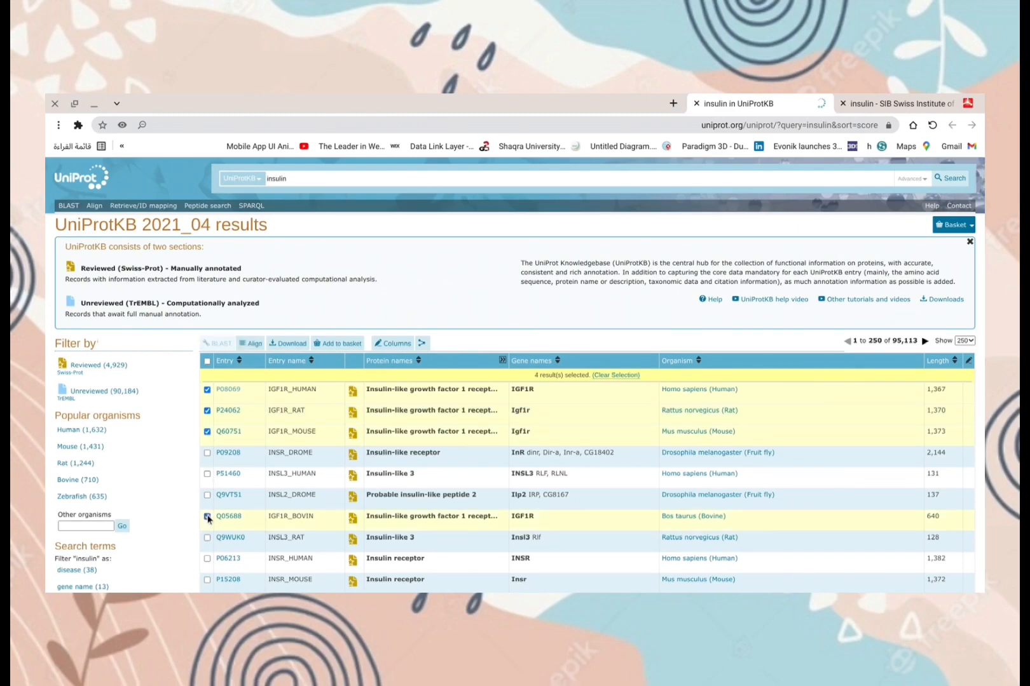
pyautogui.scroll(-3, 208, 518)
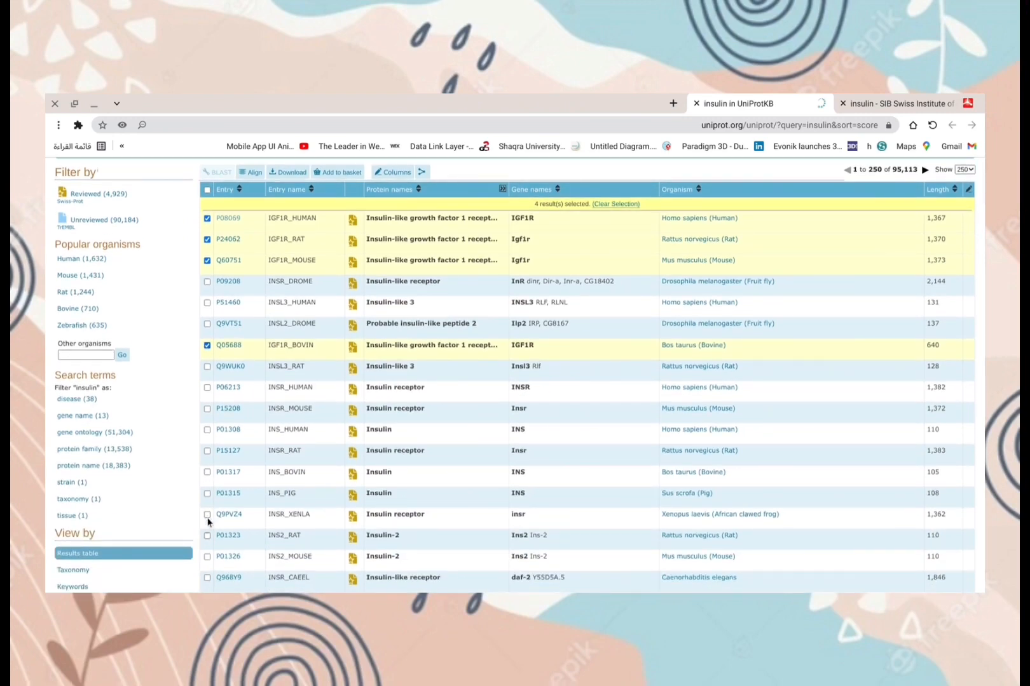
pyautogui.click(207, 494)
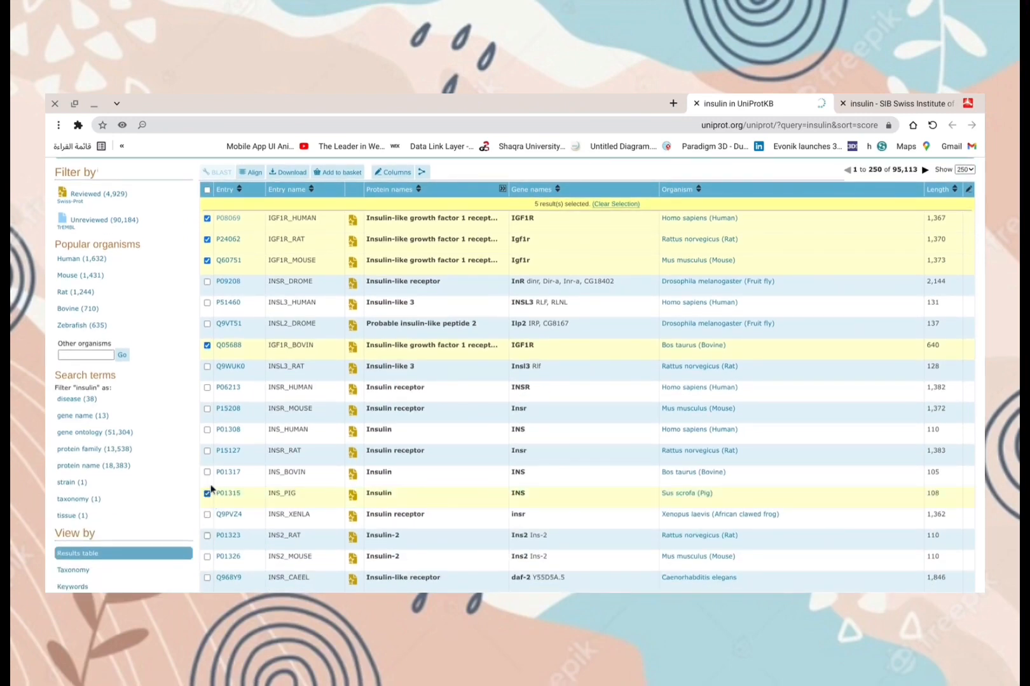
# Step: Align the five selected entries and highlight the Helix, Domain and Similarity features in the alignment
pyautogui.click(253, 173)
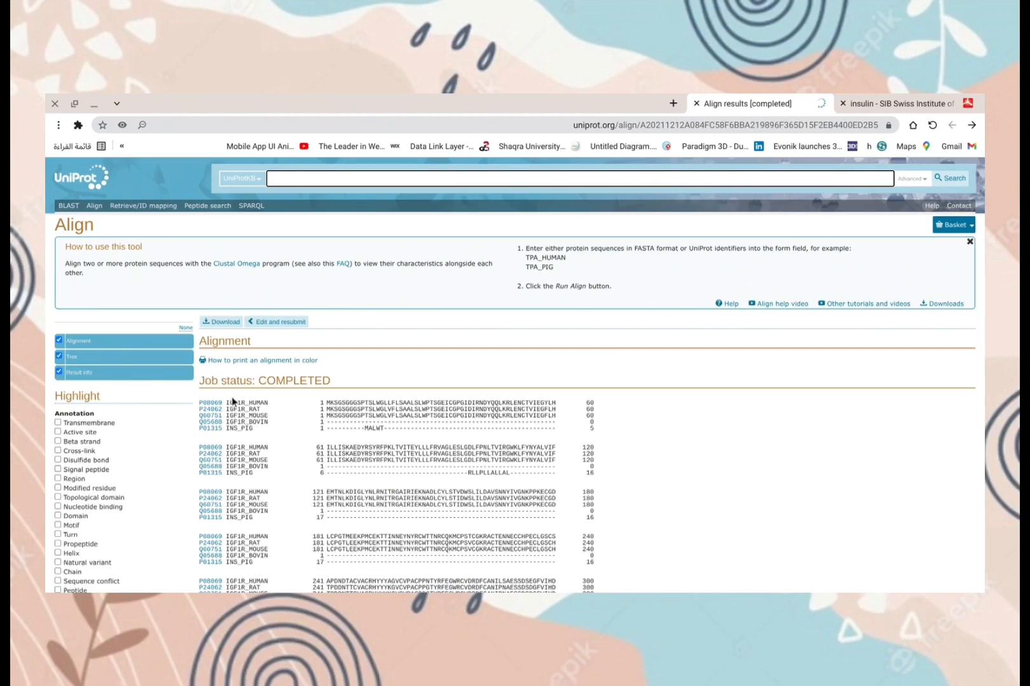
pyautogui.scroll(-4, 233, 401)
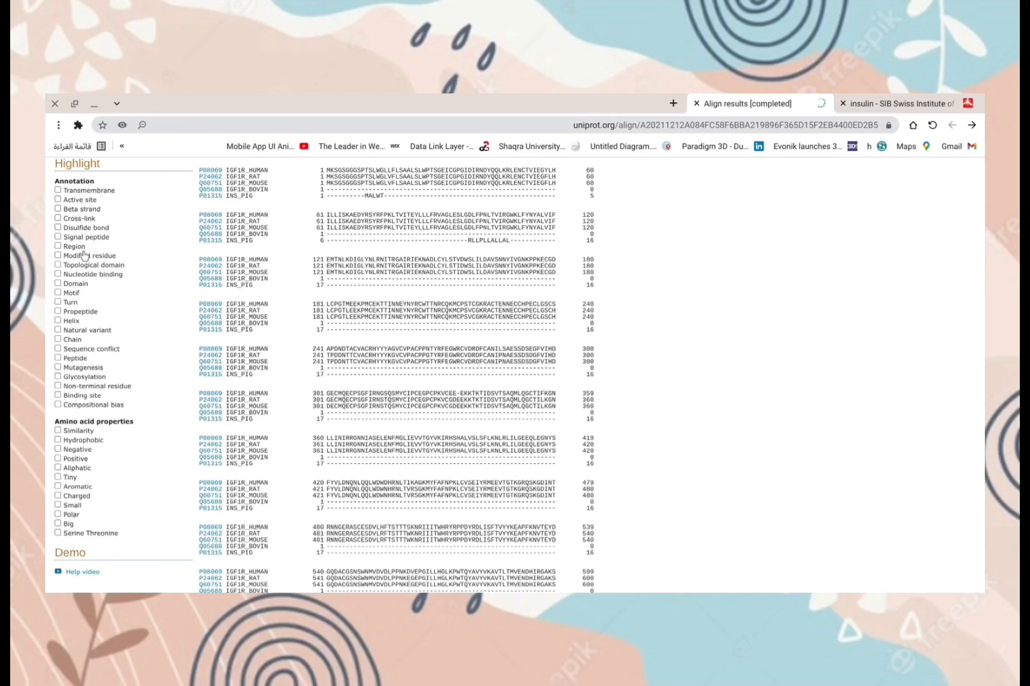
pyautogui.click(71, 323)
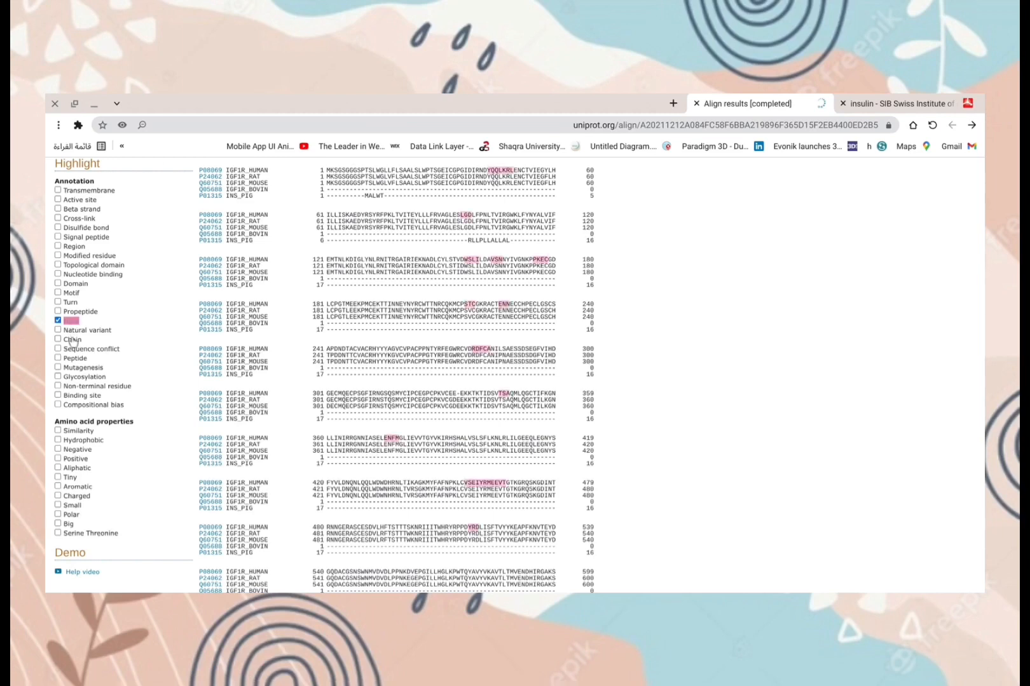
pyautogui.click(69, 284)
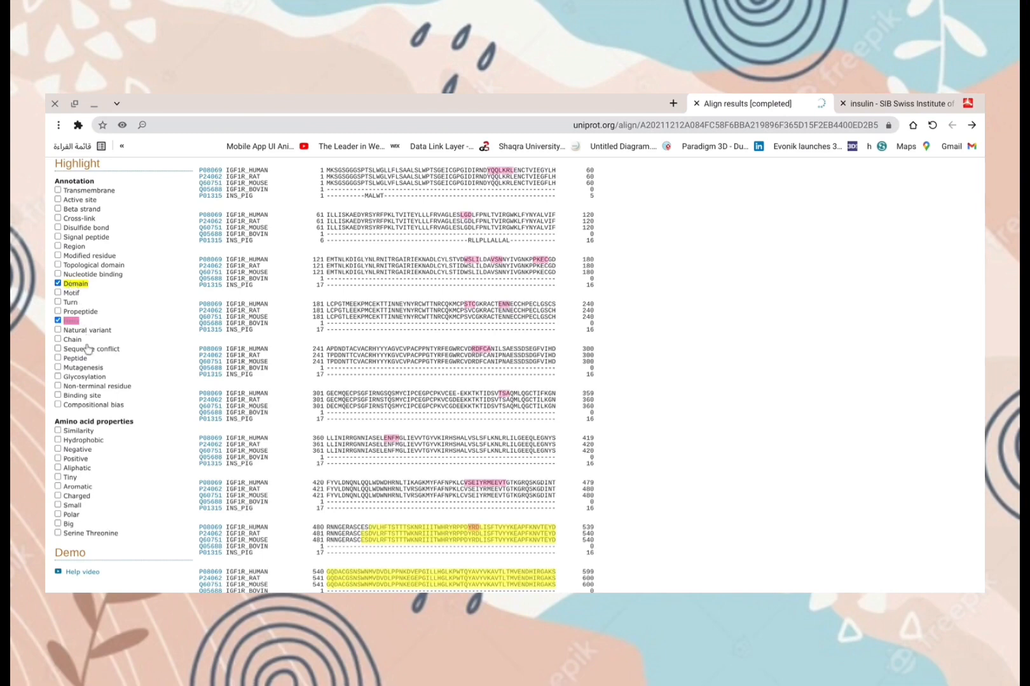
pyautogui.click(58, 432)
# Step: Review the highlighted alignment and the tree, toggling Highlight Taxonomy on and off
pyautogui.scroll(-10, 278, 432)
pyautogui.scroll(-1, 278, 432)
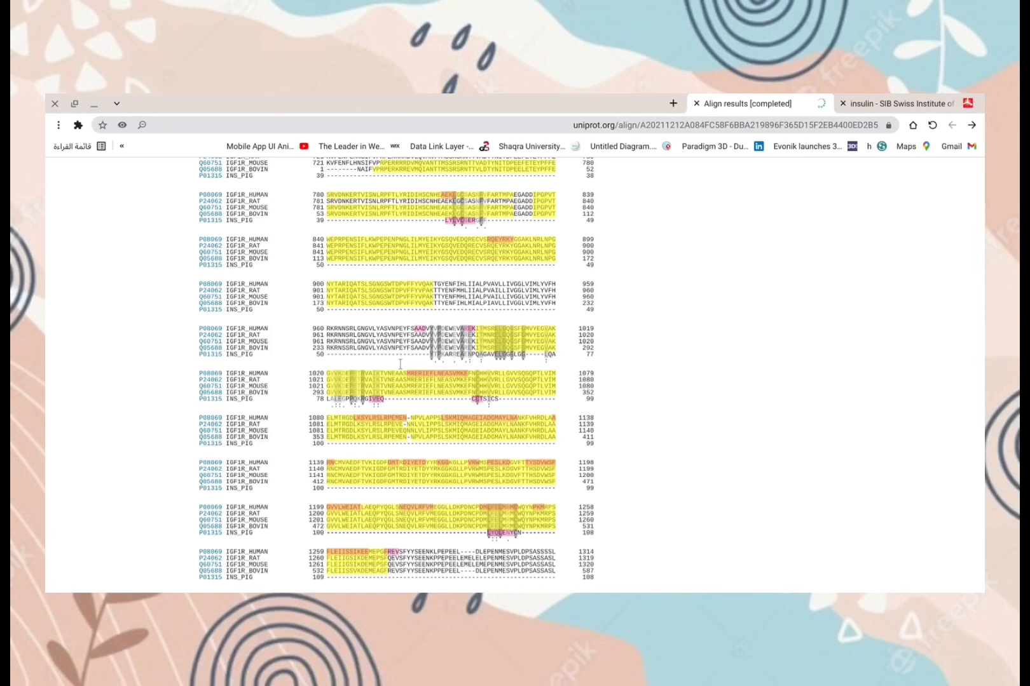
pyautogui.scroll(-6, 400, 363)
pyautogui.scroll(1, 386, 305)
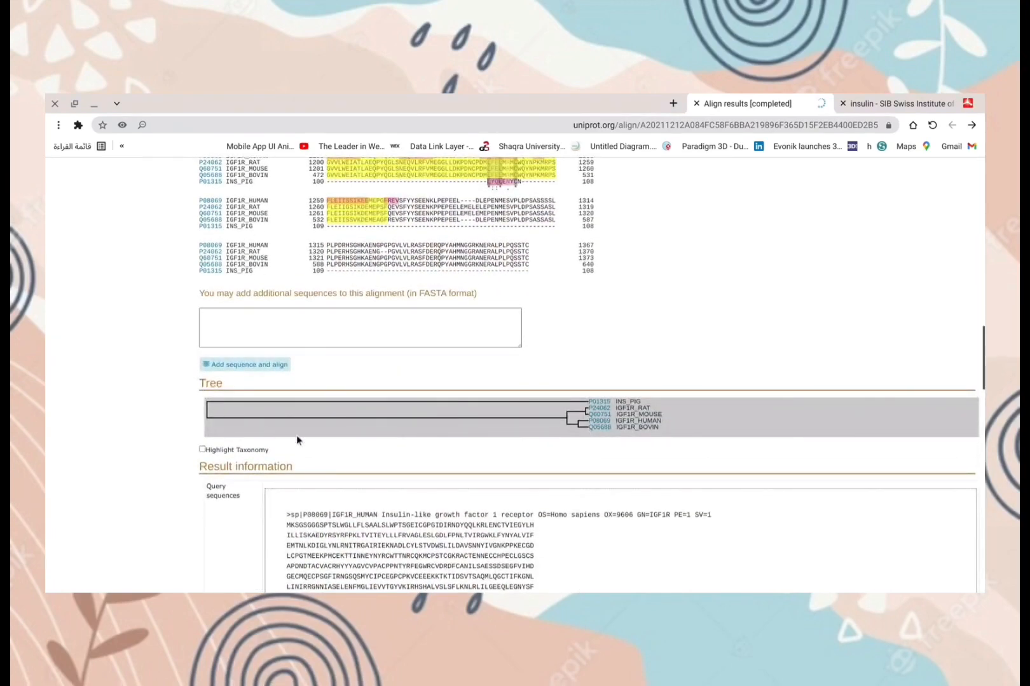
pyautogui.click(203, 450)
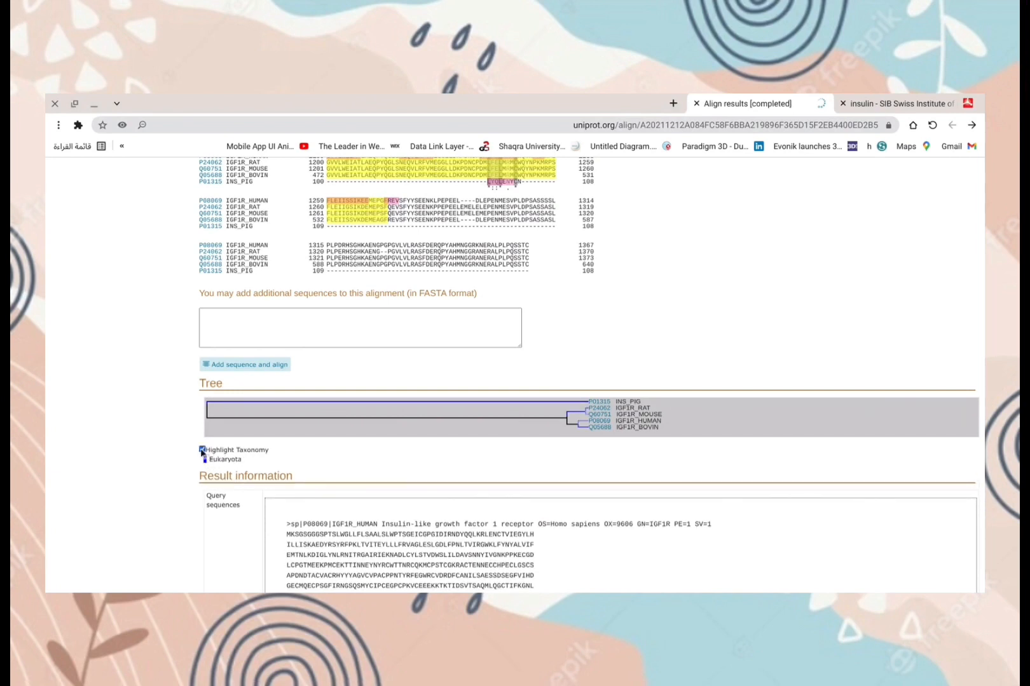
pyautogui.click(202, 450)
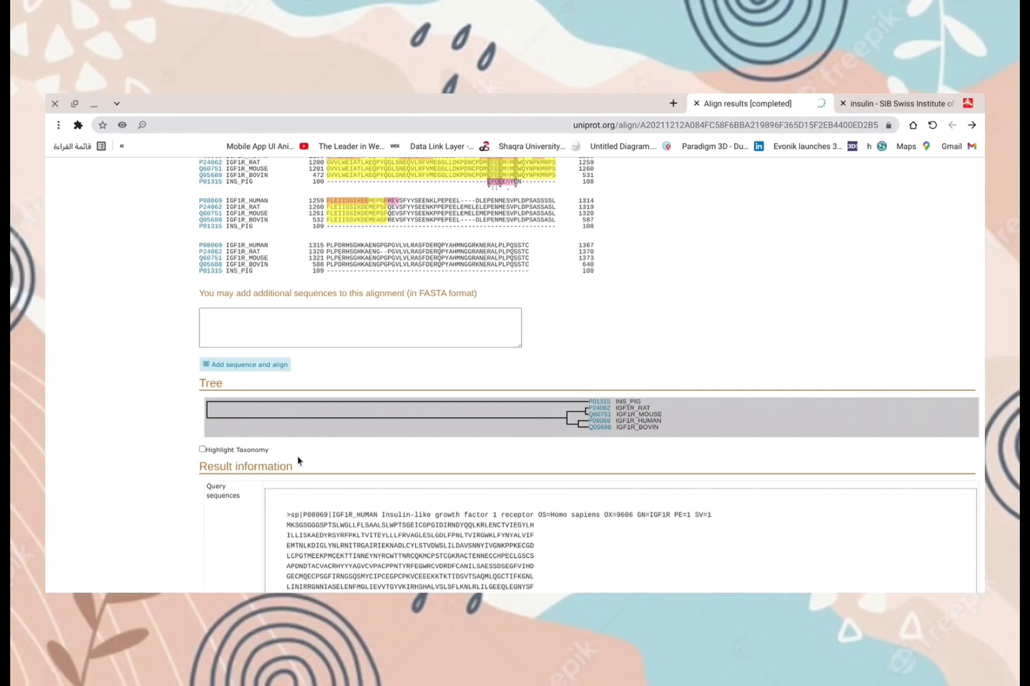
# Step: Examine the result information section with the query sequences, identity and job details
pyautogui.scroll(-5, 277, 482)
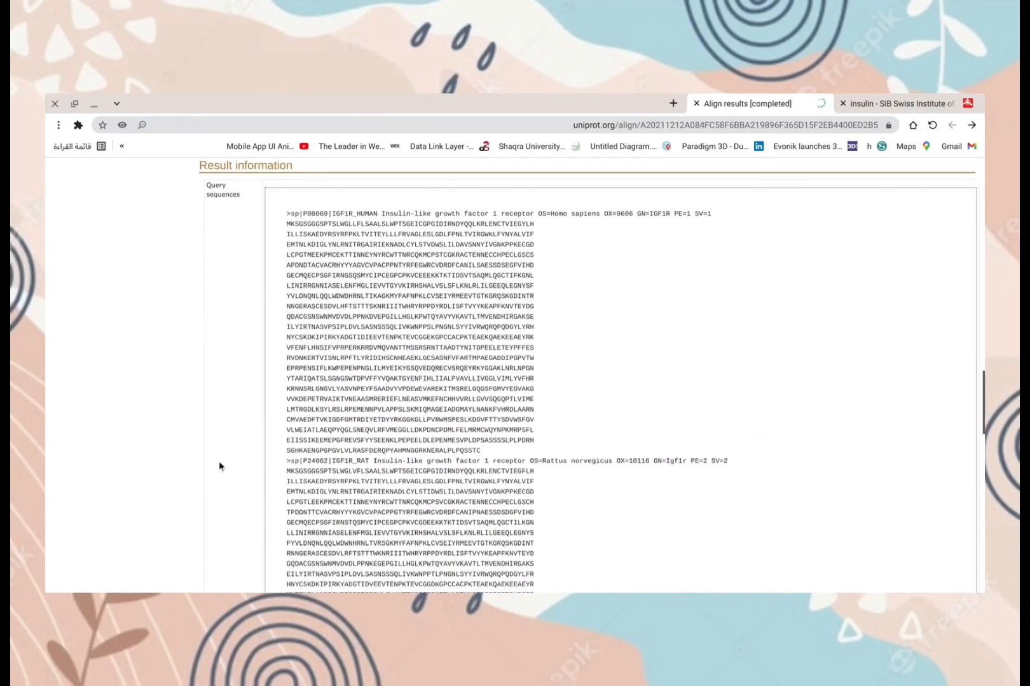
pyautogui.scroll(-6, 218, 466)
pyautogui.scroll(-6, 218, 466)
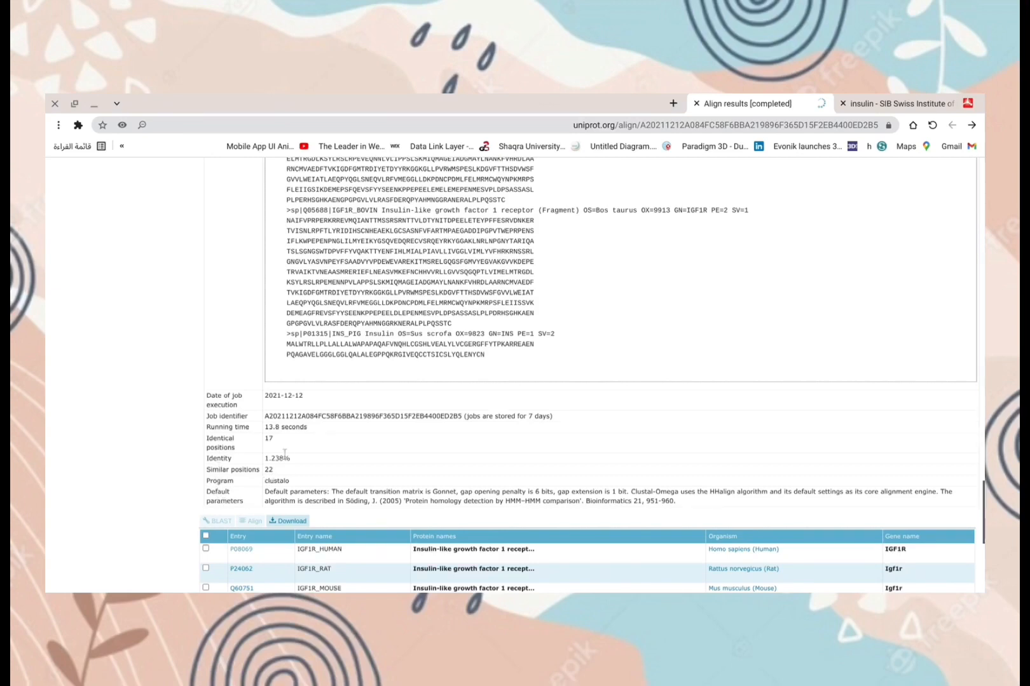
pyautogui.scroll(15, 284, 479)
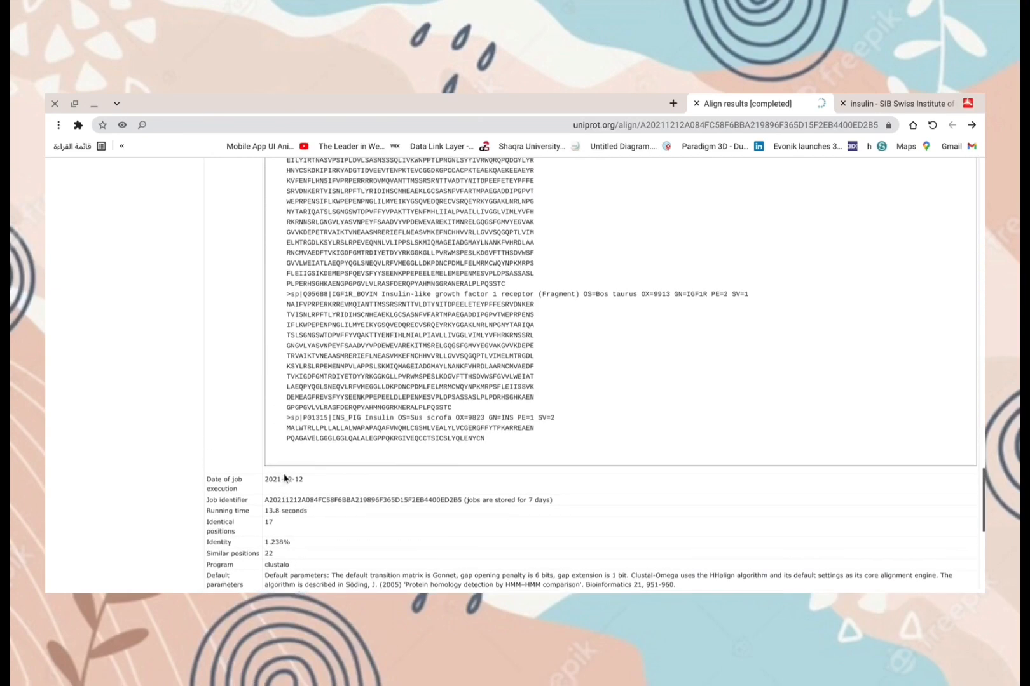
pyautogui.scroll(20, 284, 478)
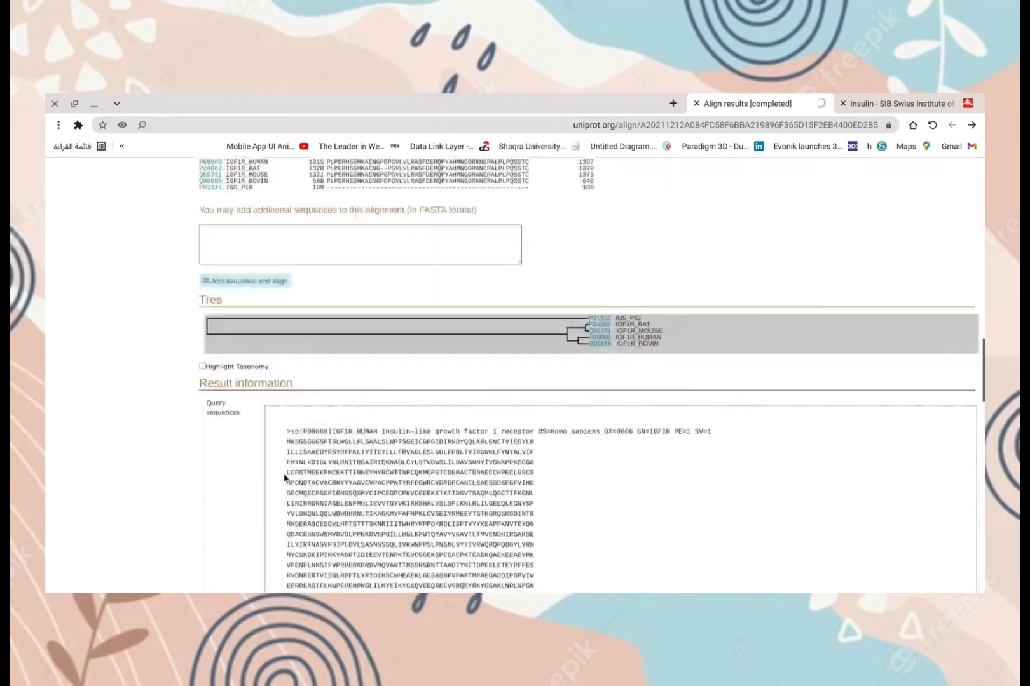
pyautogui.scroll(10, 284, 479)
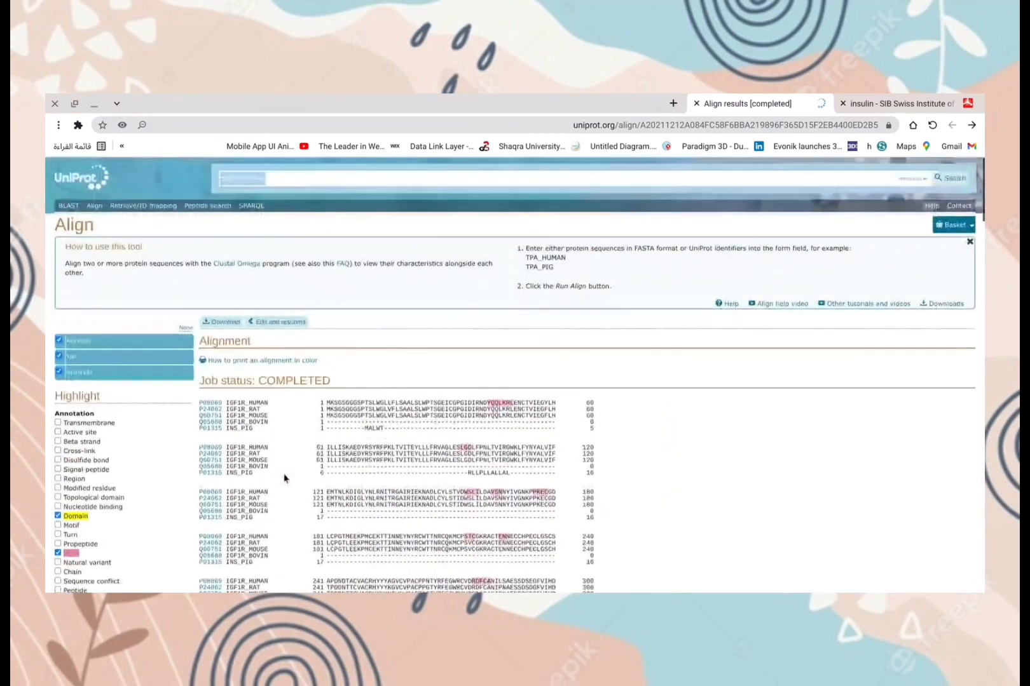
# Step: Open the alignment download options and choose Text format, uncompressed
pyautogui.click(216, 322)
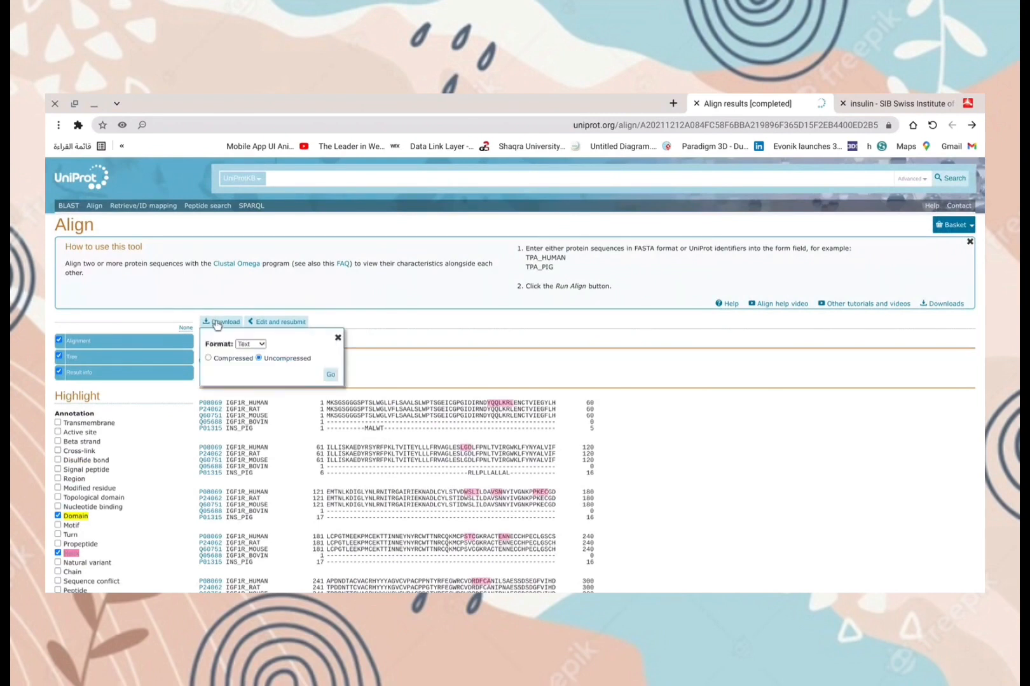
pyautogui.click(258, 358)
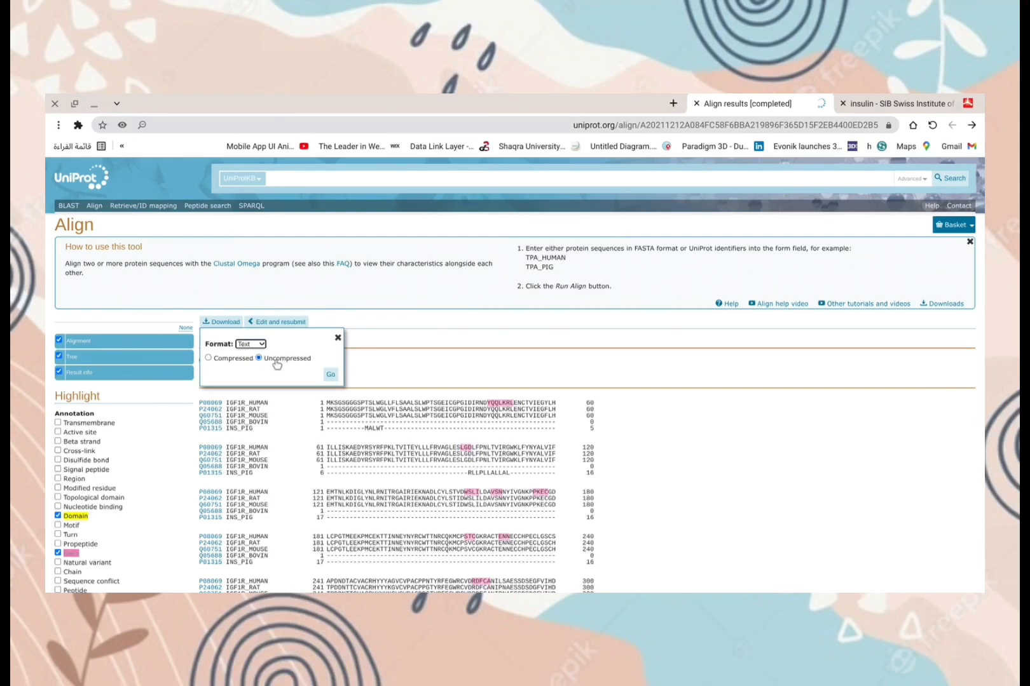